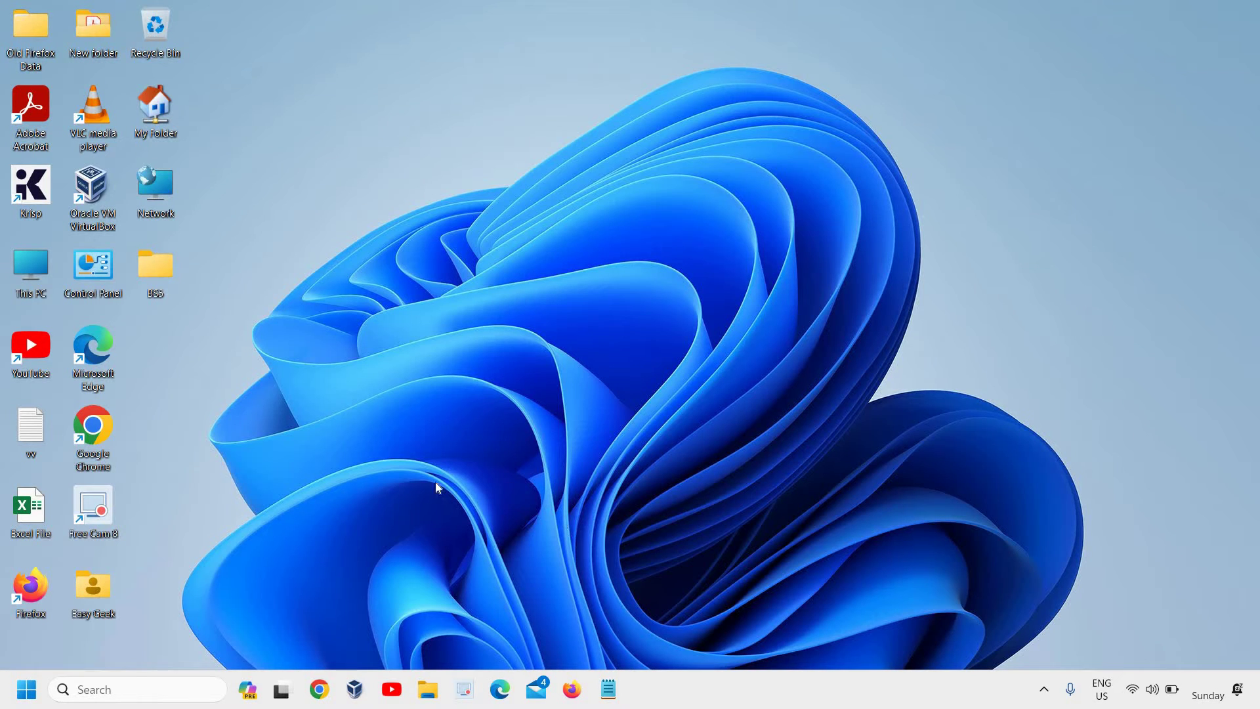
Open the Copilot (preview) pane from the taskbar and click into its chat area.
left_click(252, 694)
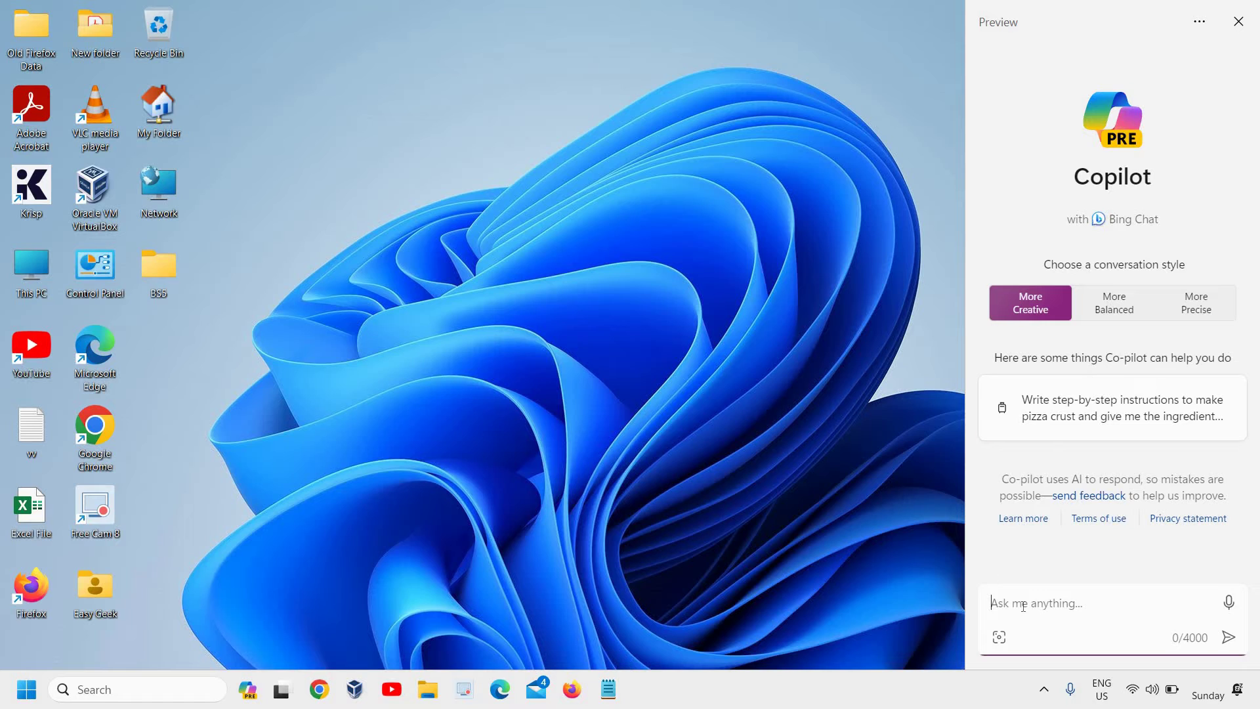
left_click(279, 590)
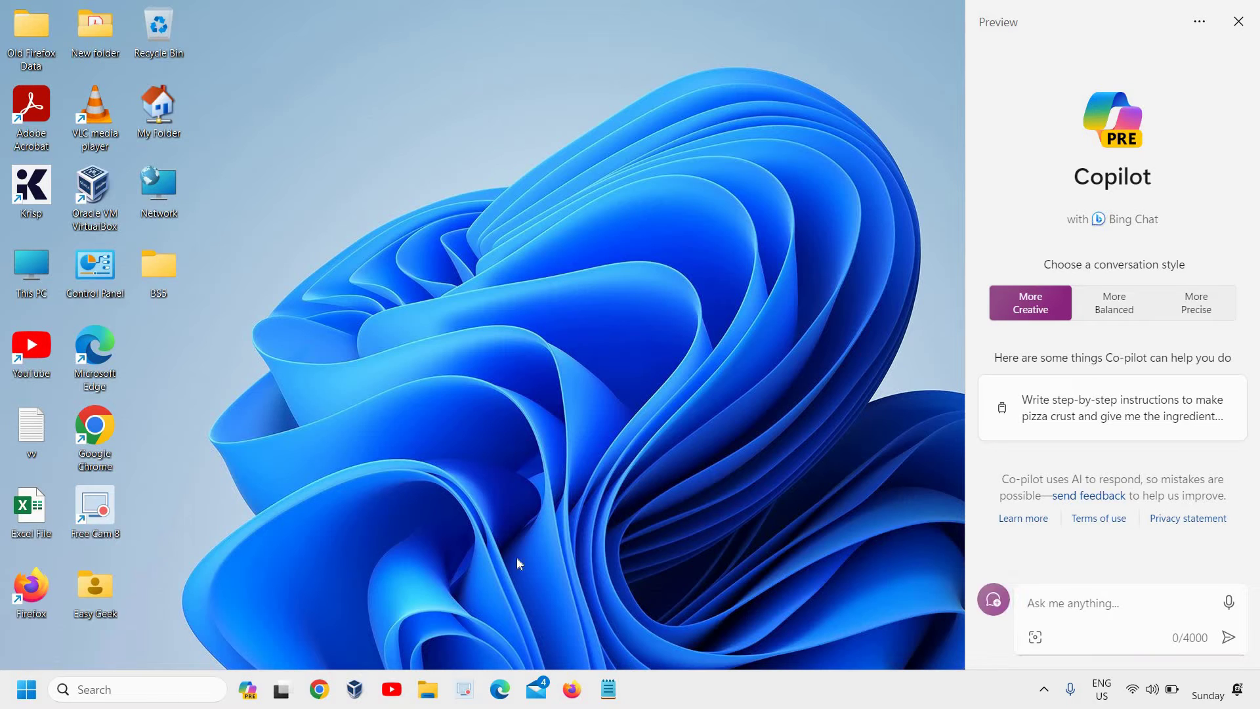
right_click(22, 694)
Open Settings, close the Copilot pane with Win+C, and go to Personalisation.
left_click(48, 514)
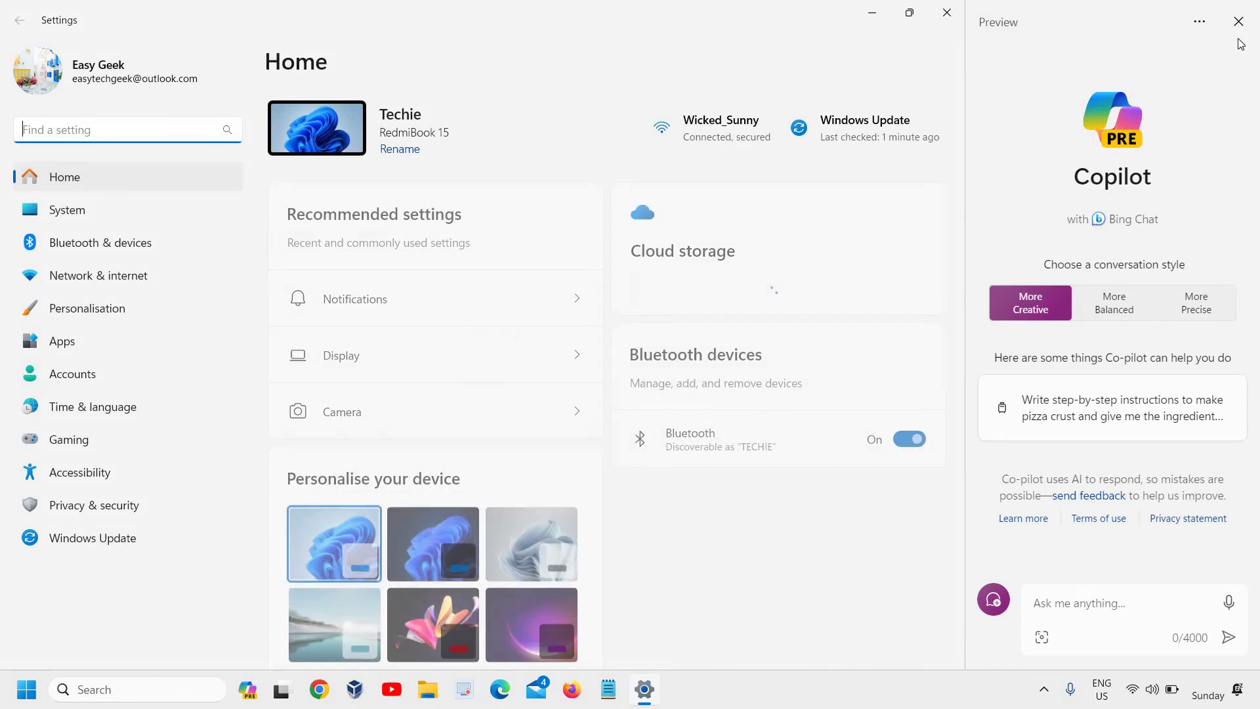
key("super+c")
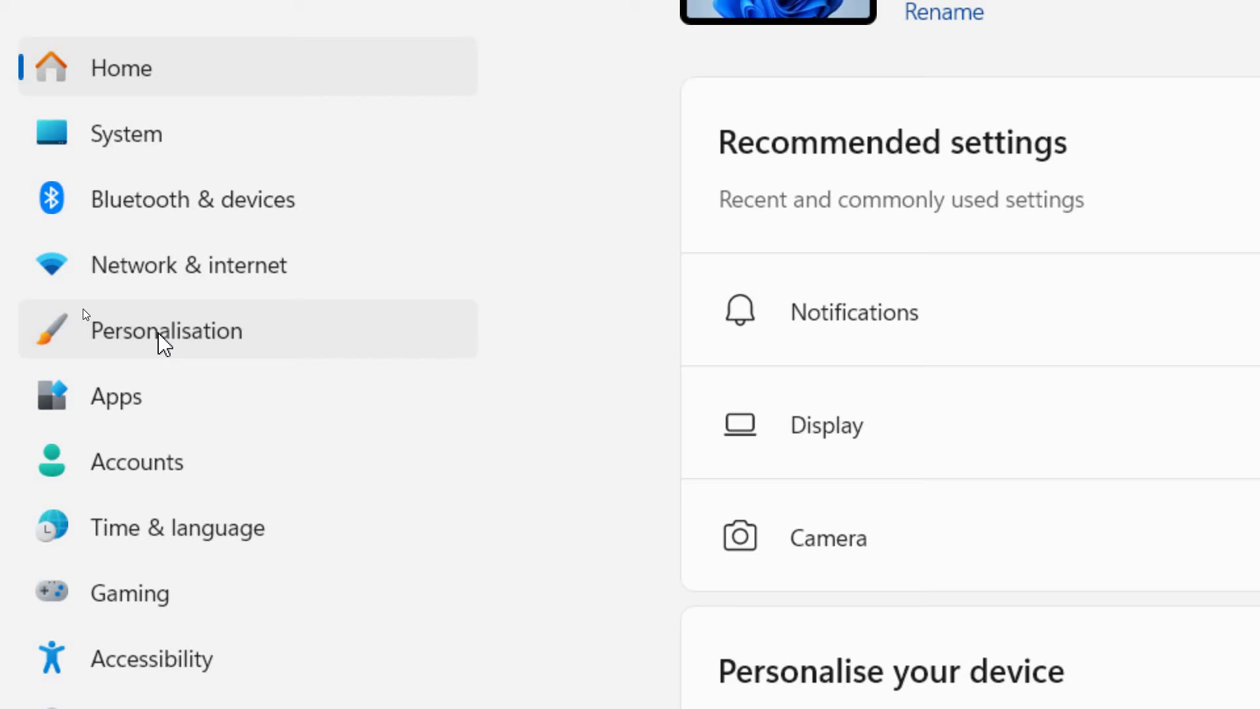
left_click(159, 332)
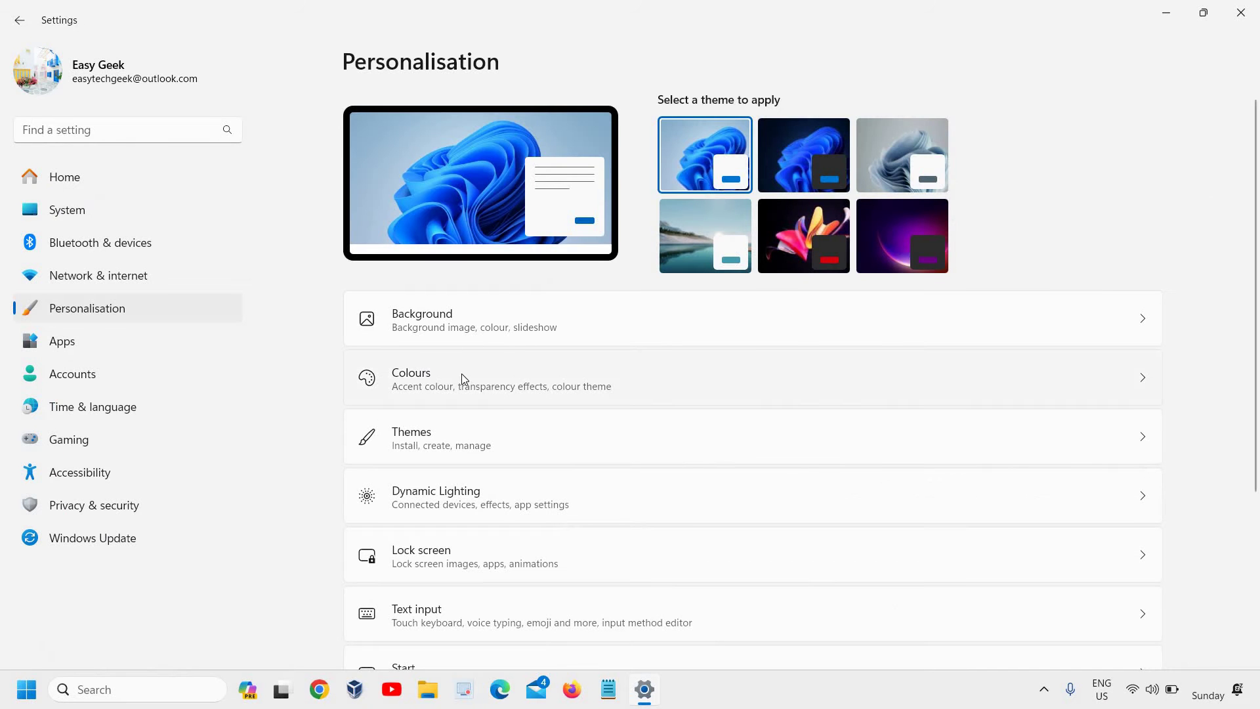
scroll(475, 351, "down", 2)
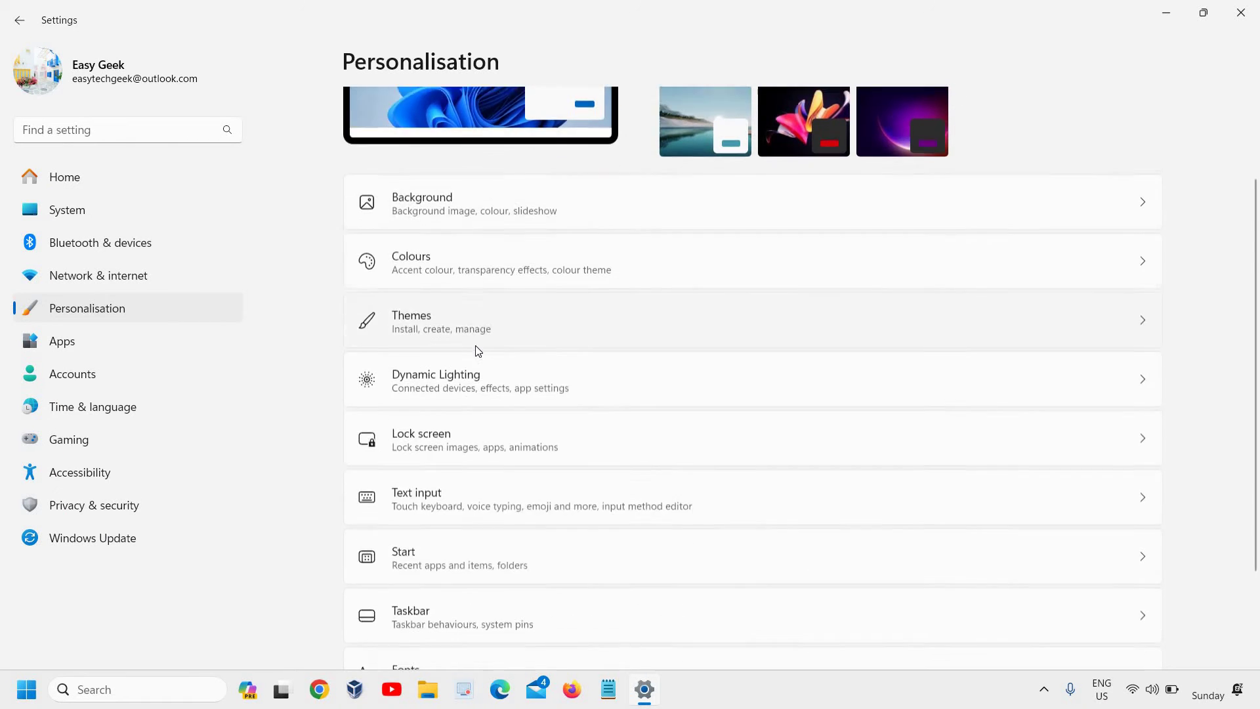
scroll(476, 351, "down", 2)
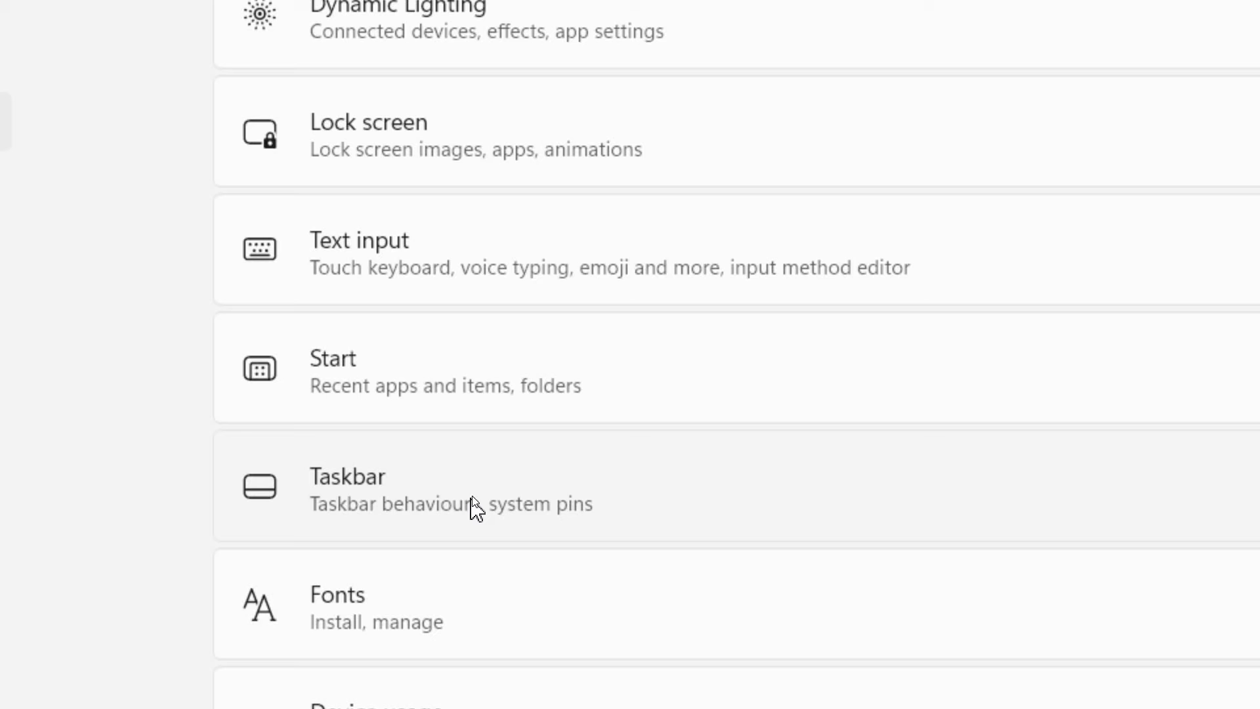
Switch the Copilot (preview) taskbar toggle Off under Taskbar, then close Settings.
left_click(473, 507)
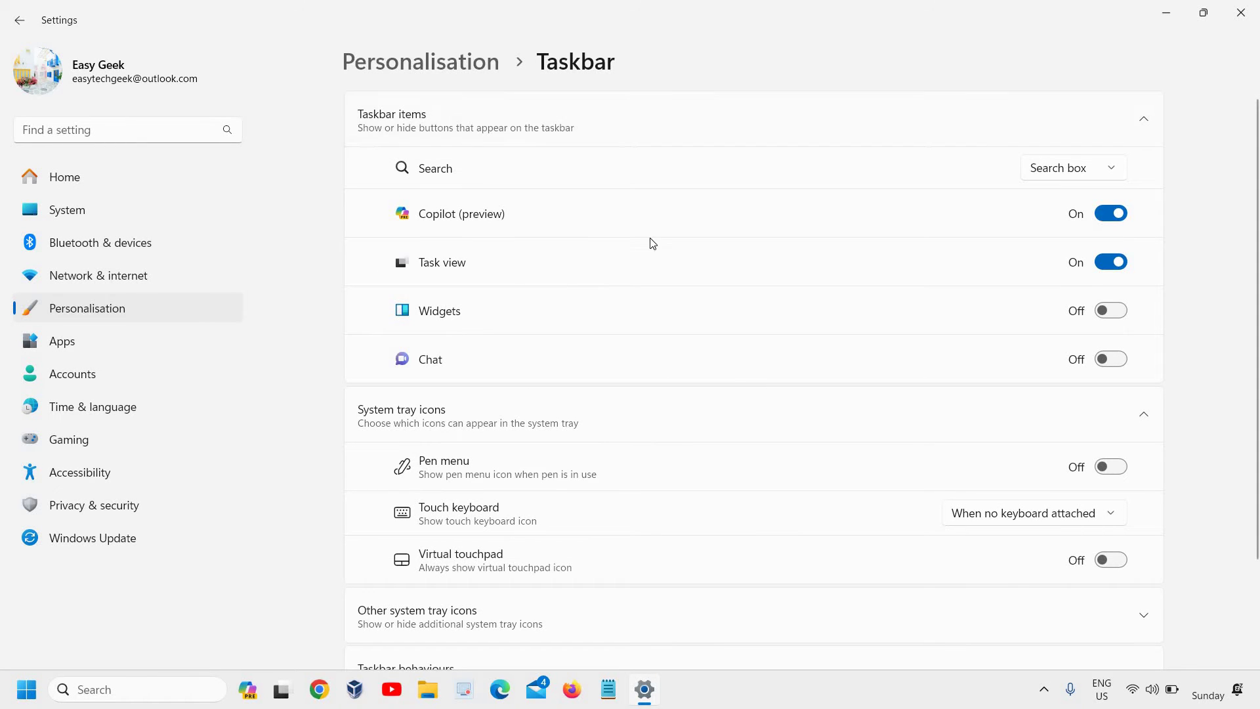
left_click(1113, 217)
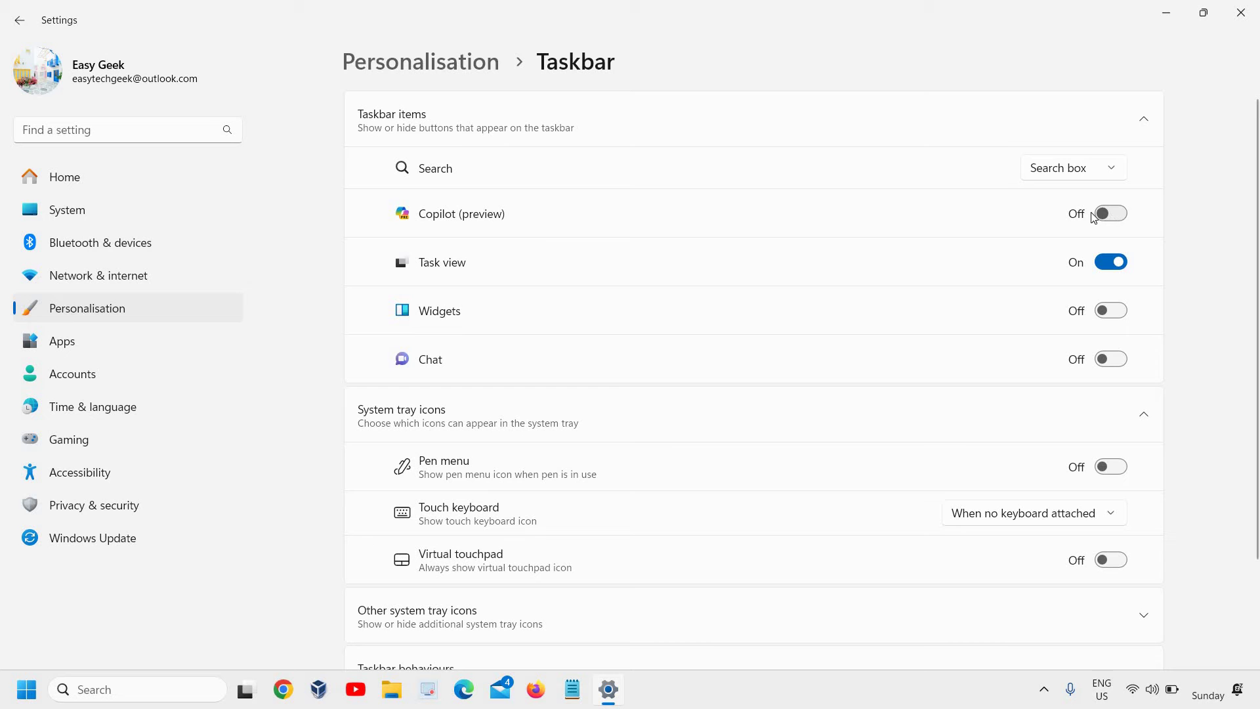
left_click(1255, 14)
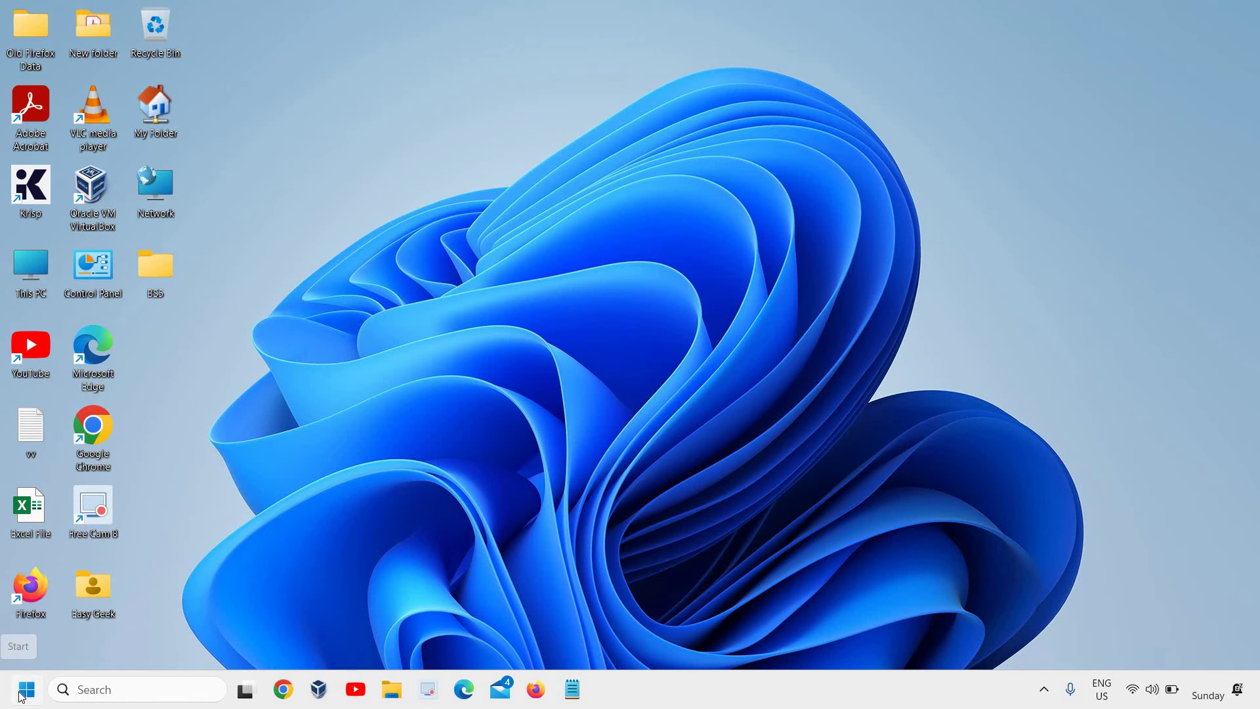
Reopen Windows Settings from the Start button's quick-link menu.
right_click(19, 696)
left_click(44, 511)
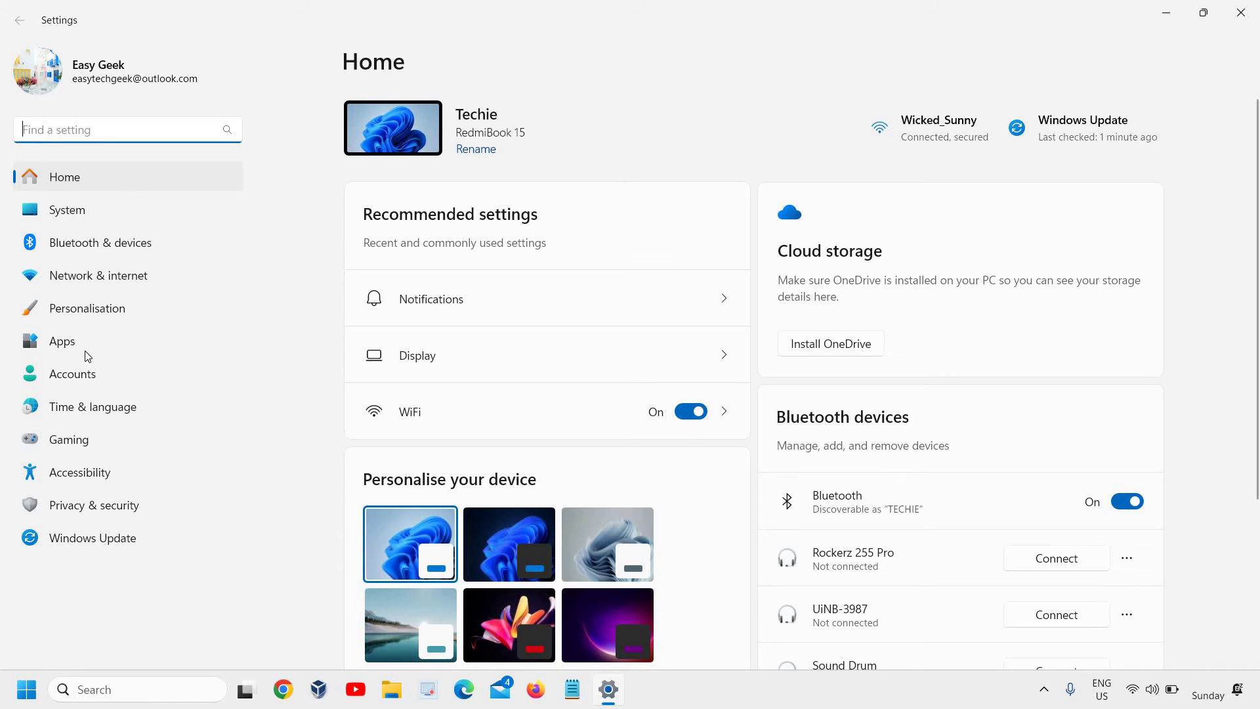
left_click(15, 693)
right_click(15, 693)
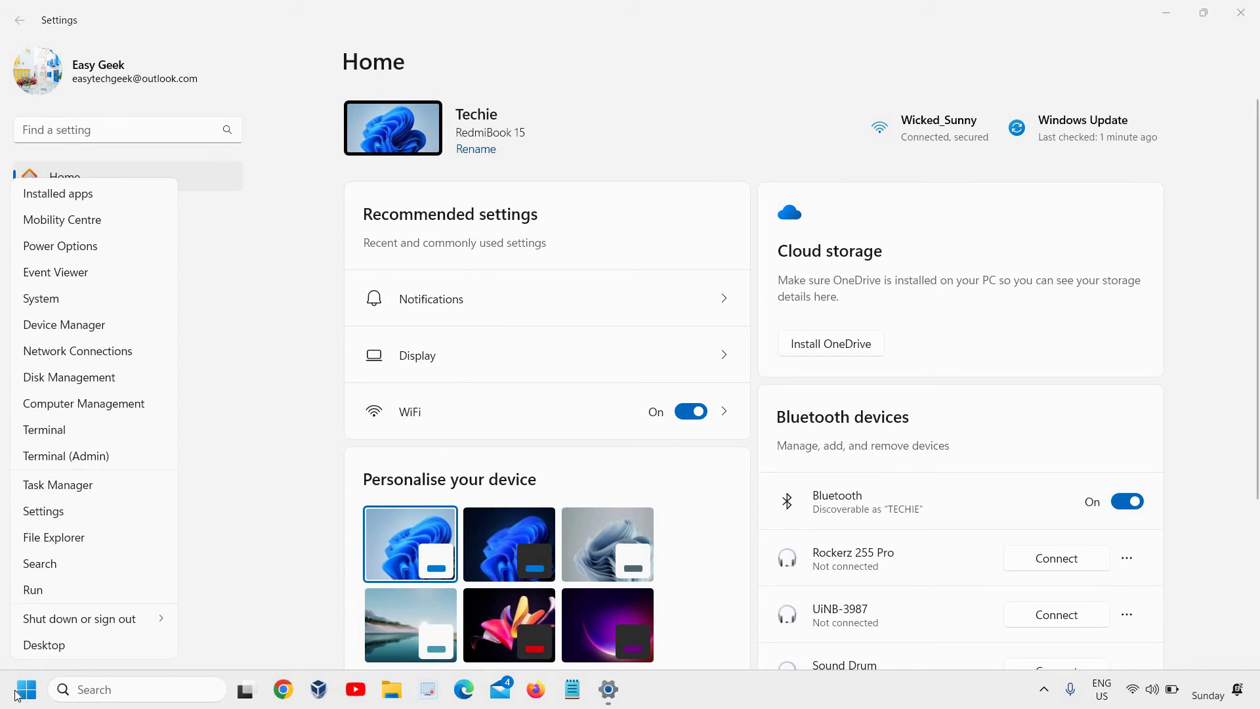
left_click(475, 58)
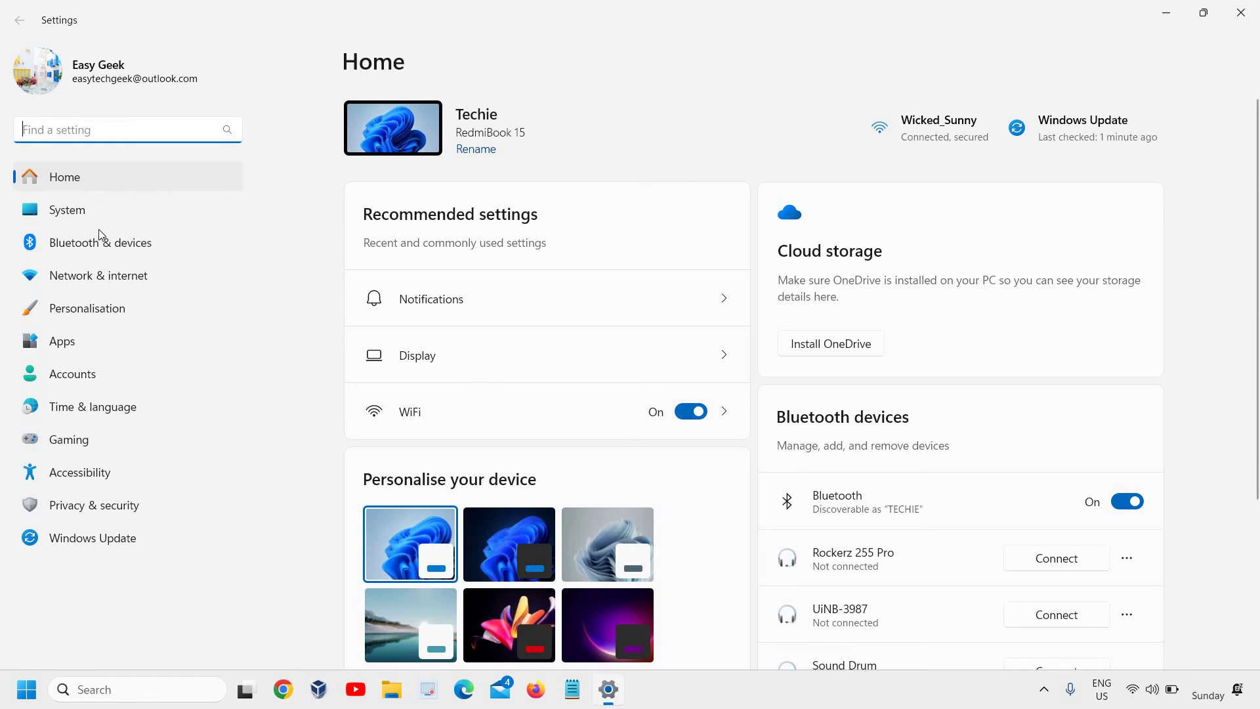
Go to Windows Update and check for updates until it reports up to date.
left_click(109, 547)
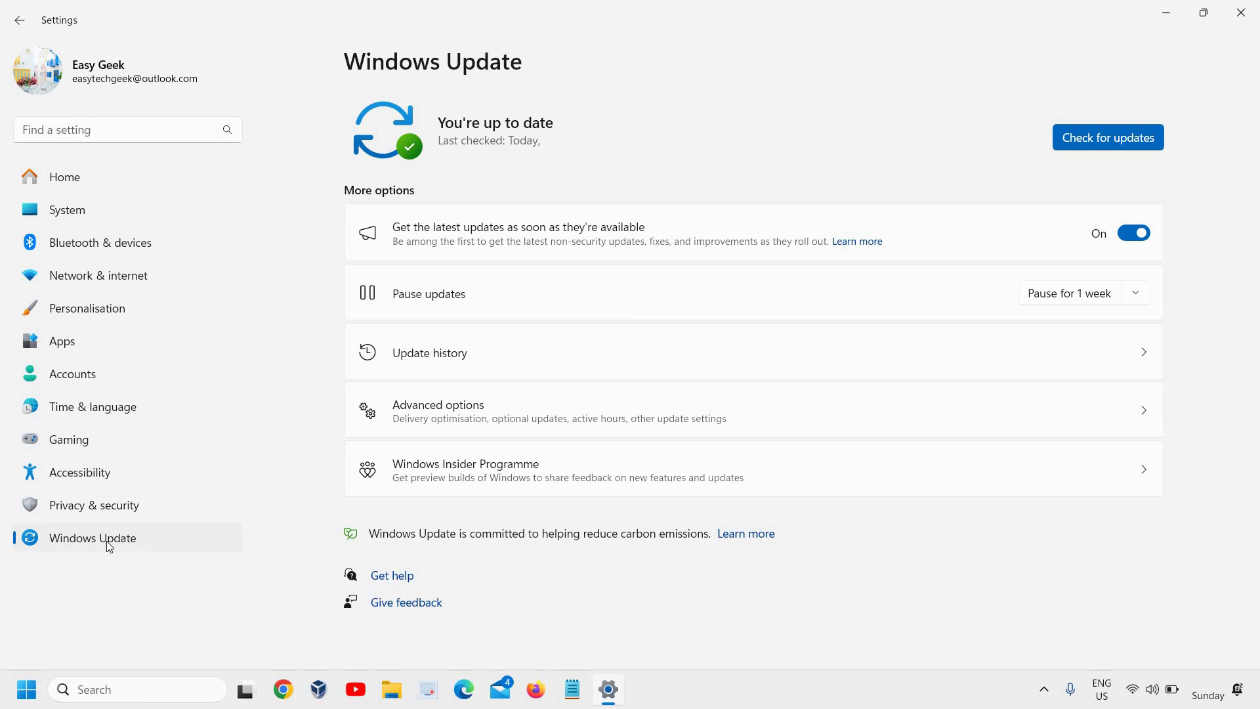
left_click(1108, 141)
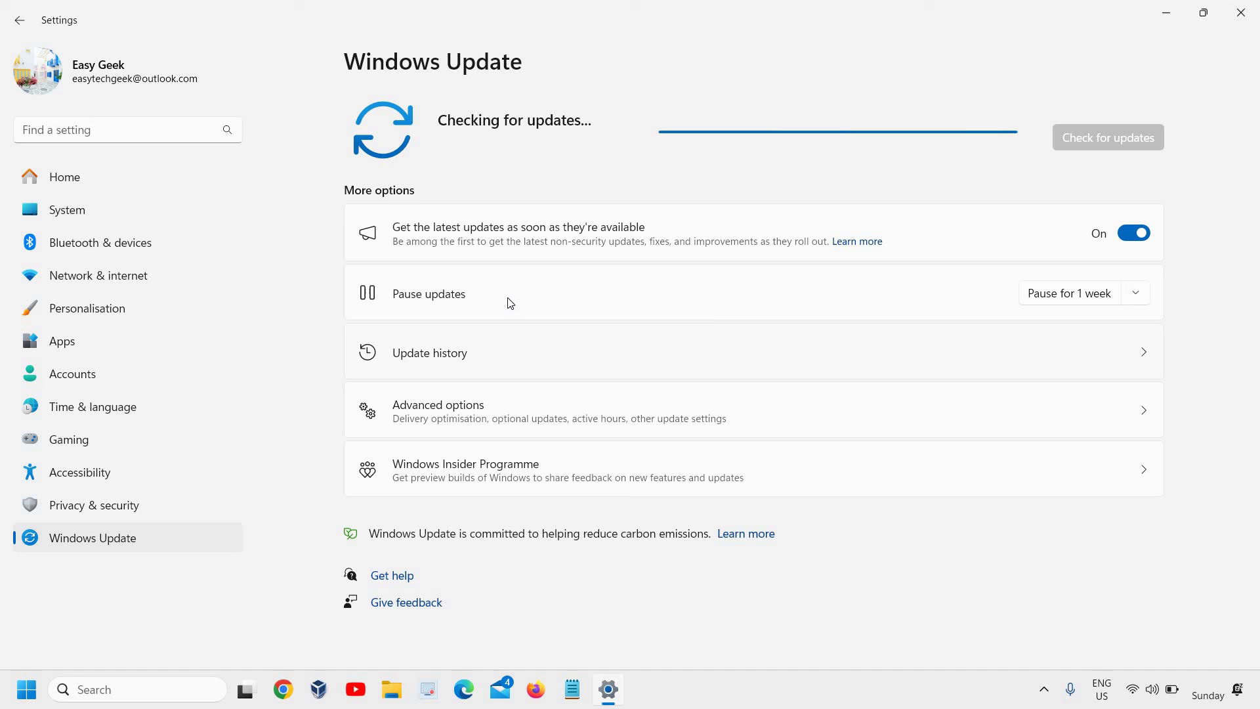
Minimise the Settings window to show the Copilot-free desktop.
left_click(1177, 16)
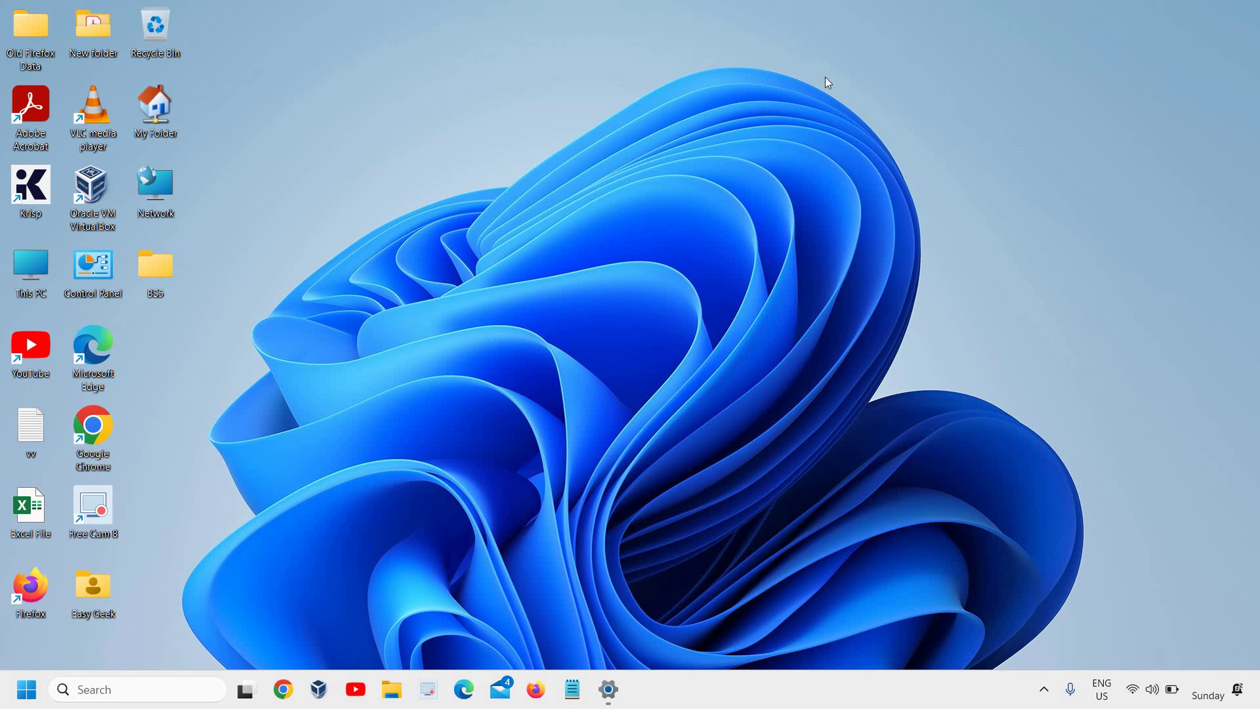